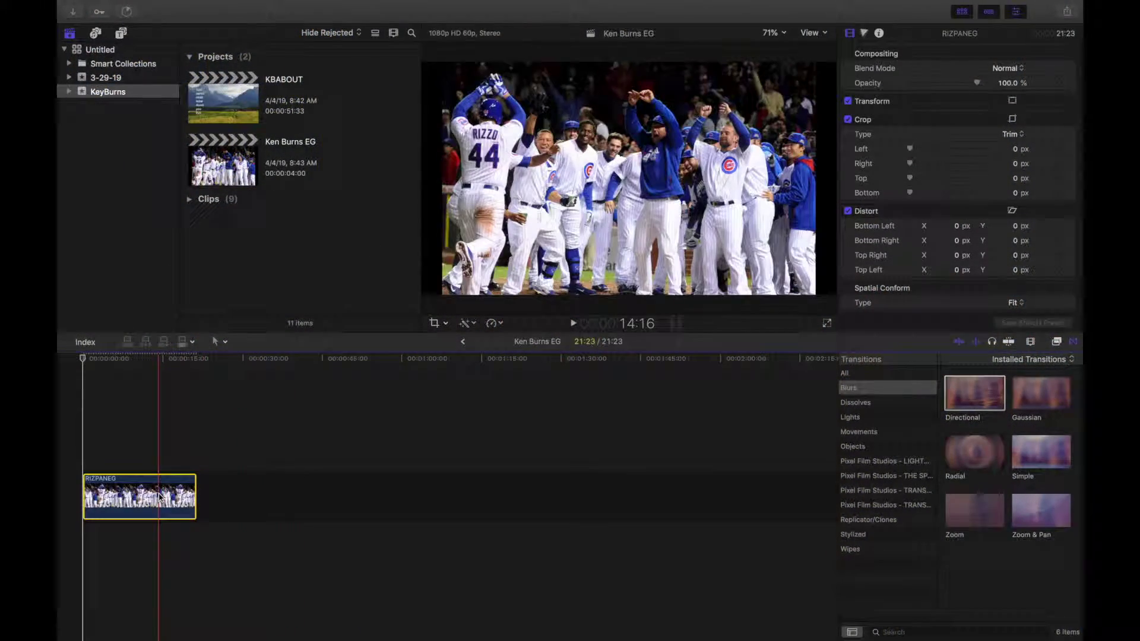
Step: Trim the RIZPANEG clip's end back to a 16:47 duration after previewing it
left_click_drag(196, 484, 235, 492)
key("super+4")
key("space")
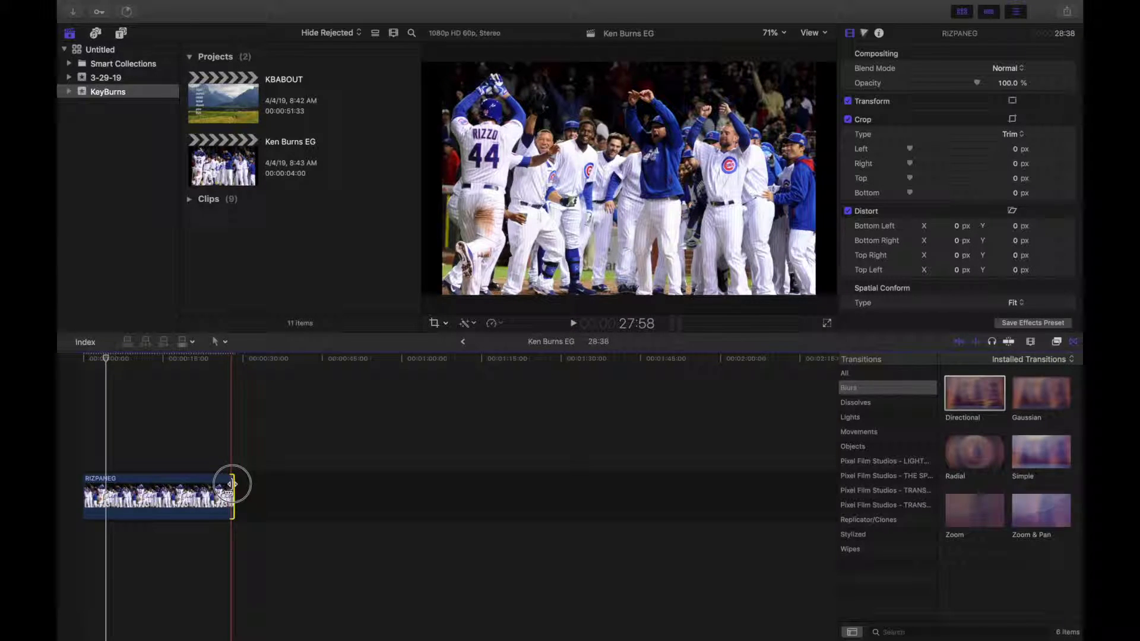
left_click_drag(234, 493, 171, 492)
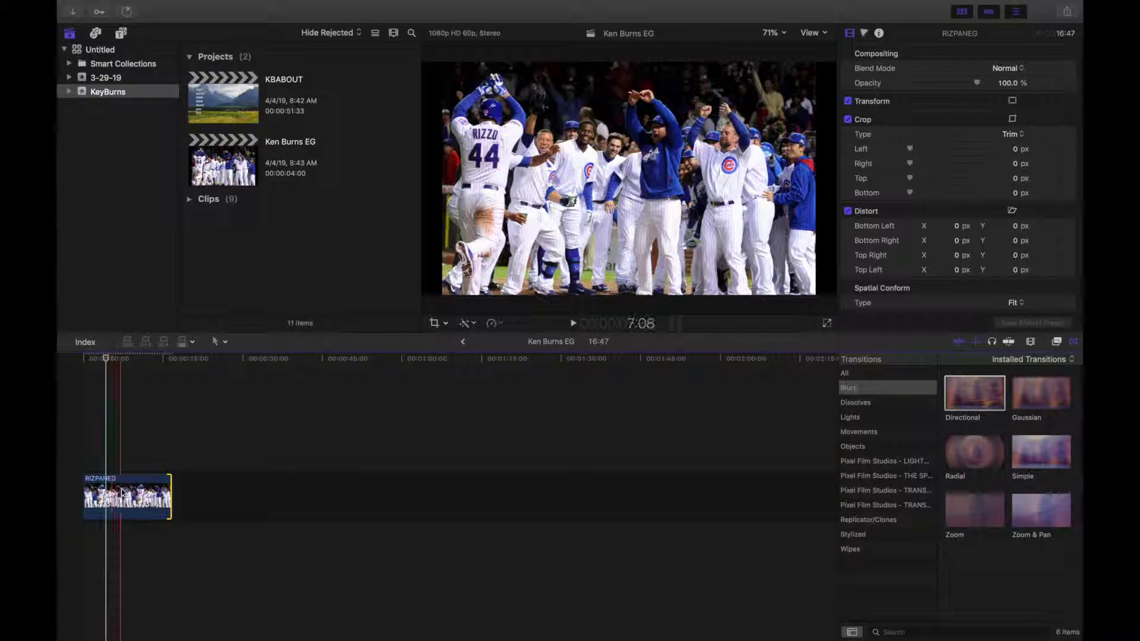
Step: Choose Crop as the viewer's transform adjustment
left_click(444, 323)
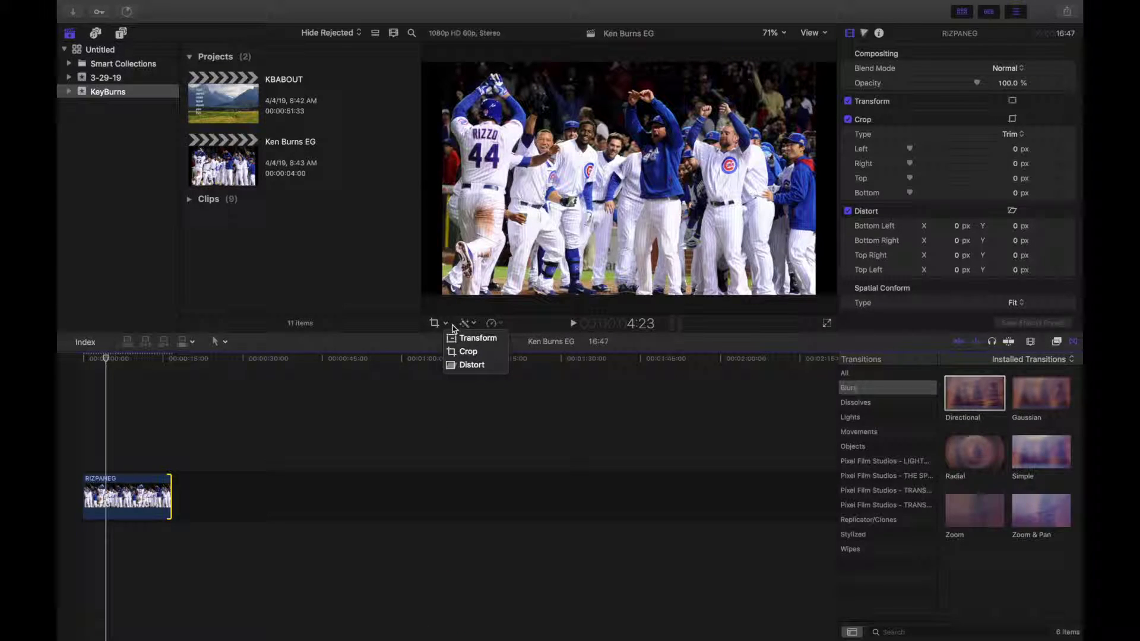
left_click(493, 355)
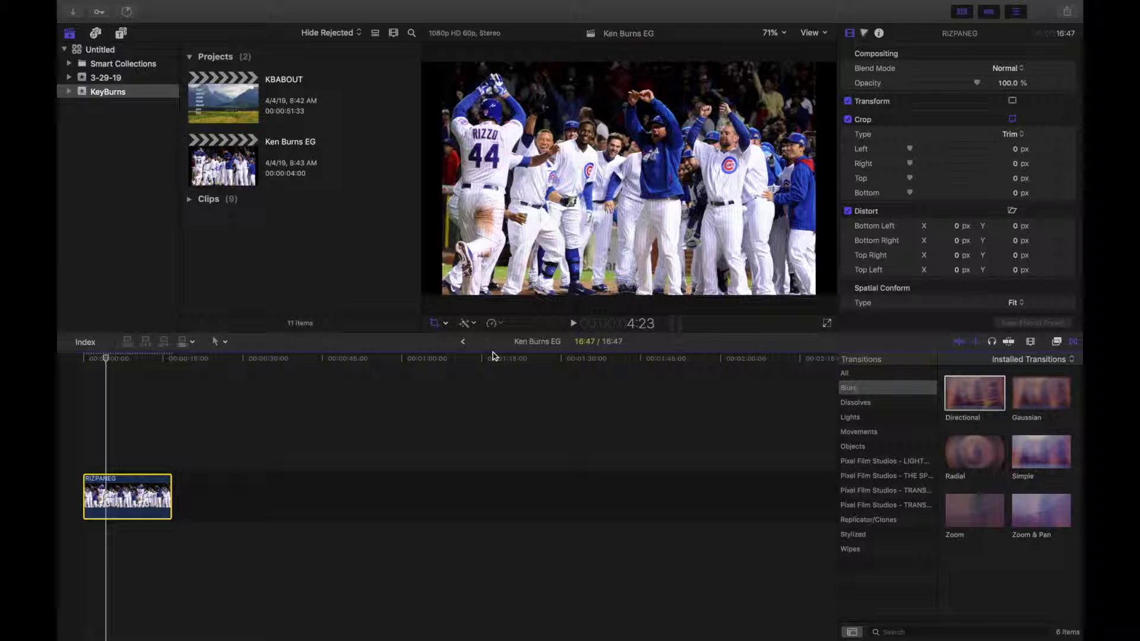
left_click(506, 247)
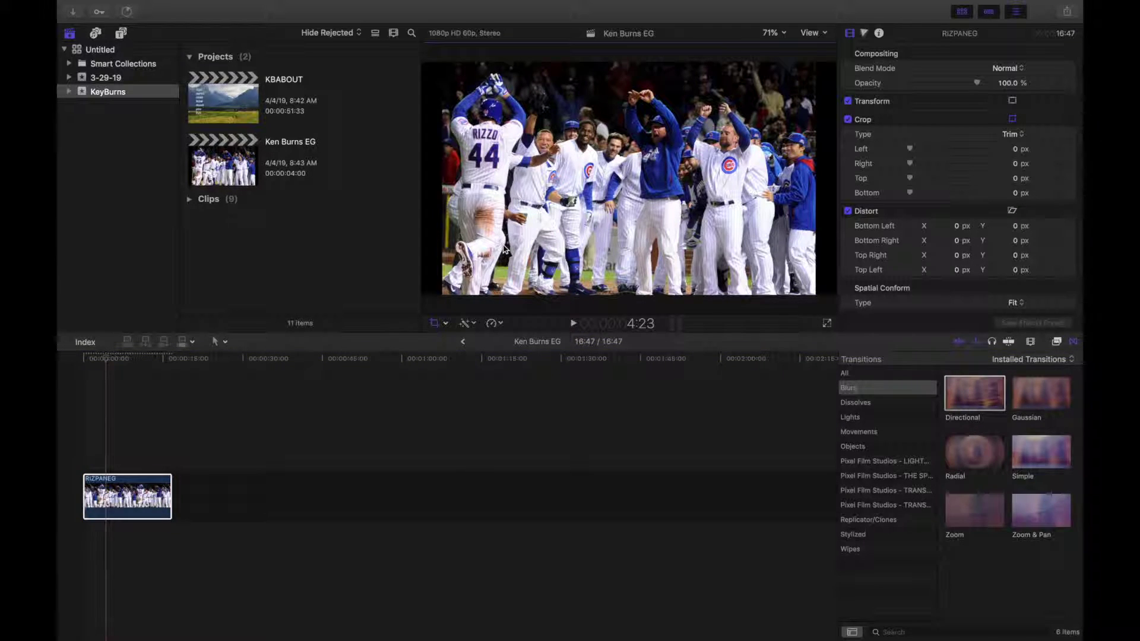
Step: Switch cropping to Ken Burns and roughly enlarge and reposition the End rectangle
left_click(440, 324)
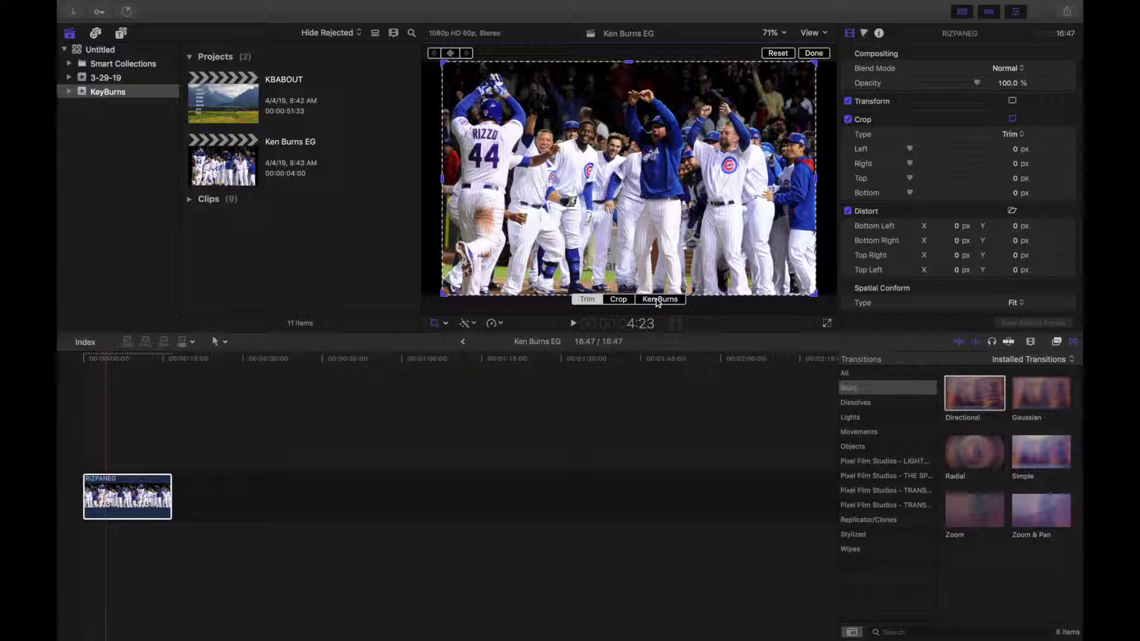
left_click(658, 300)
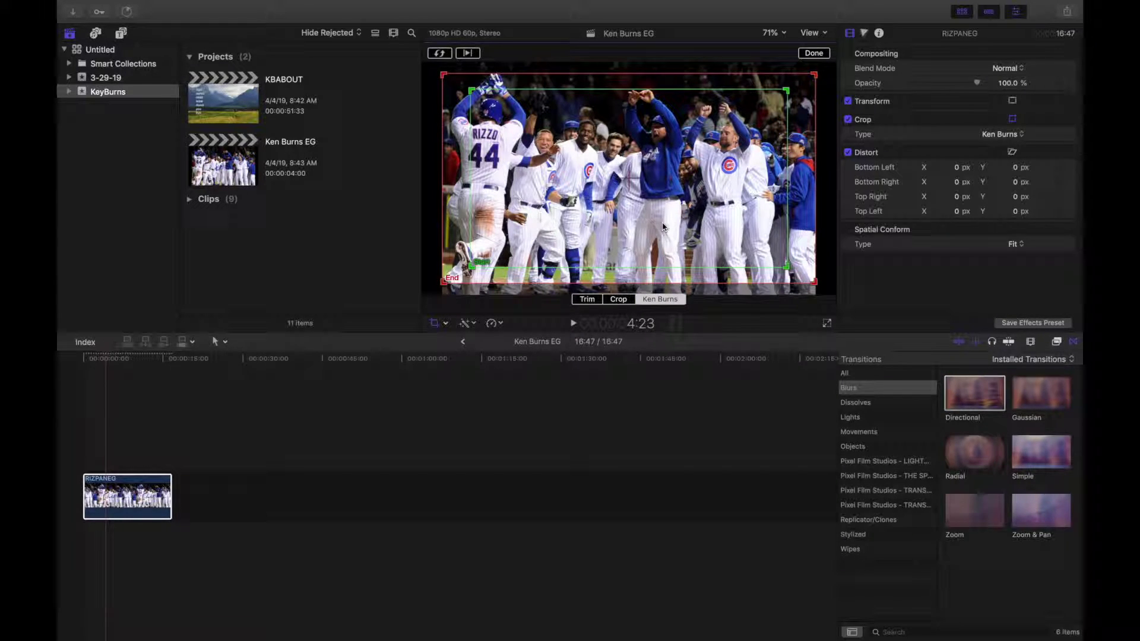
left_click_drag(634, 239, 684, 214)
left_click(545, 187)
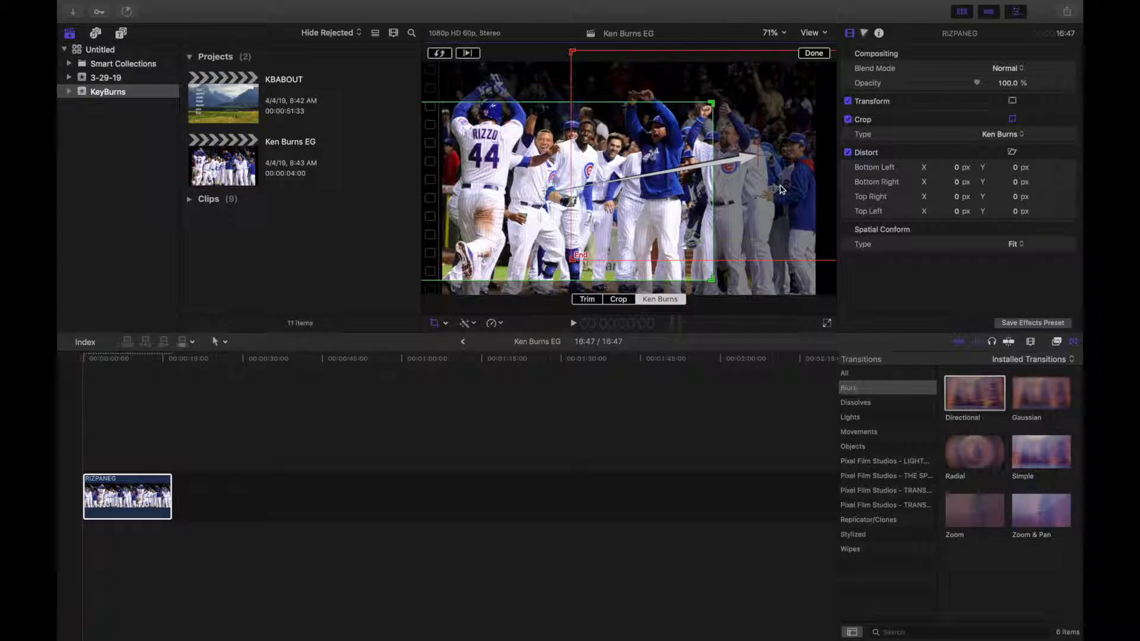
left_click(801, 218)
left_click_drag(686, 208, 690, 212)
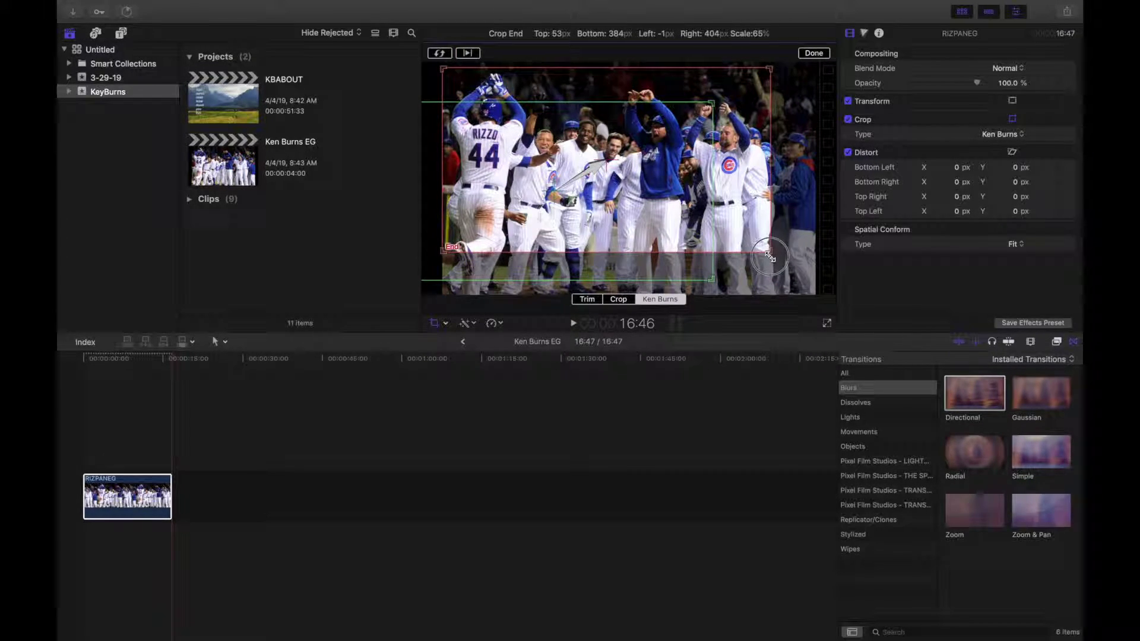
Step: Place the Start rectangle over the players at right and the End rectangle on Rizzo
left_click(683, 251)
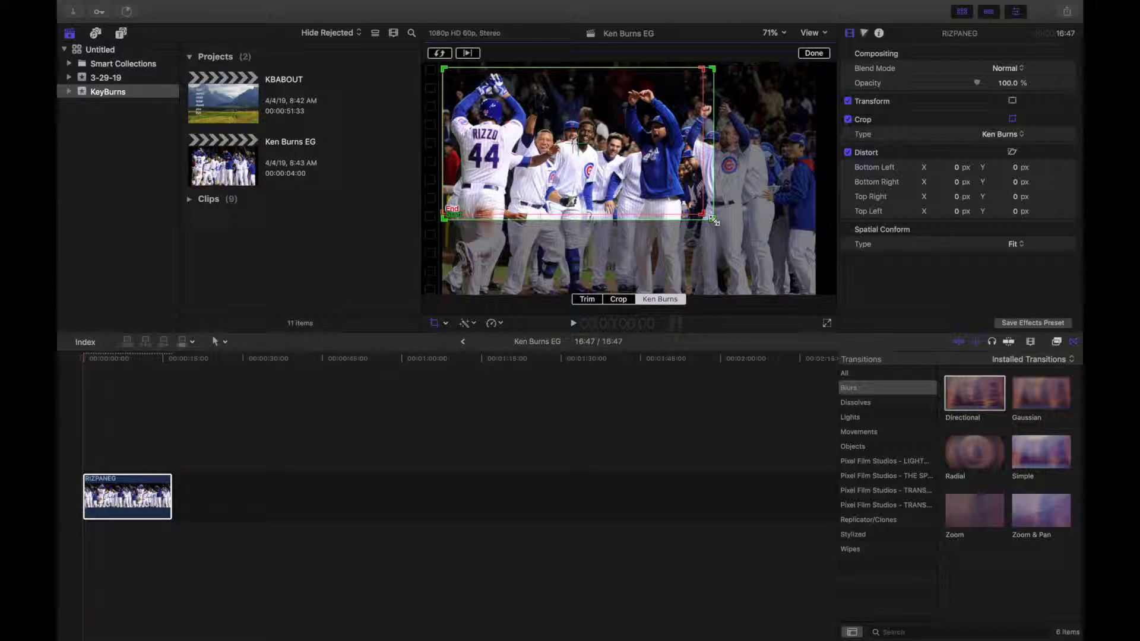
left_click_drag(622, 167, 733, 185)
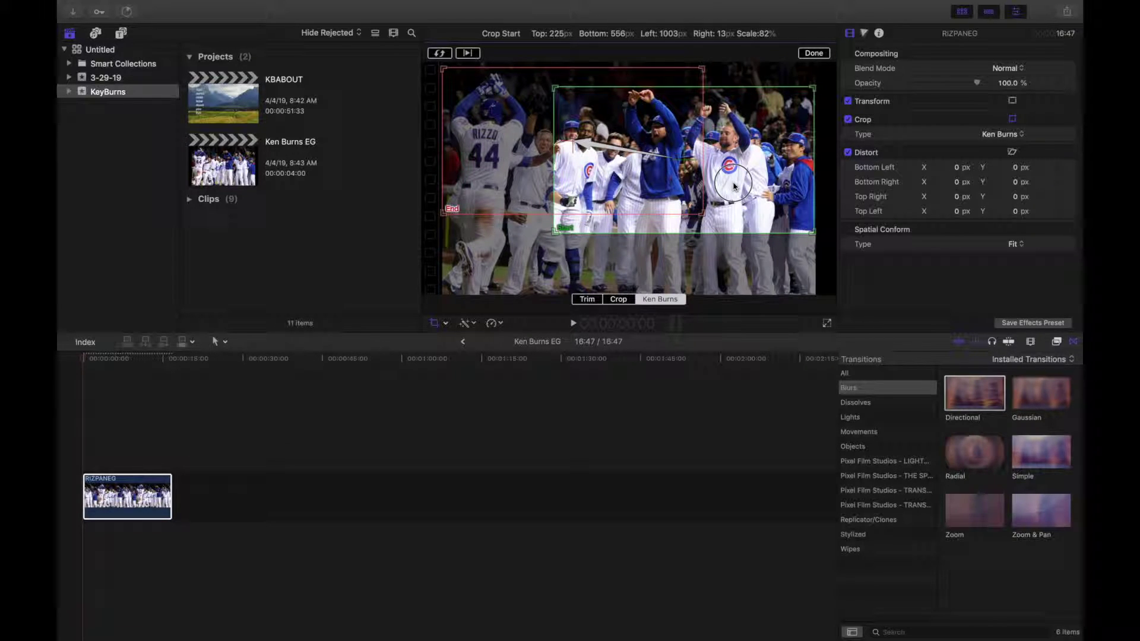
left_click_drag(558, 138, 534, 162)
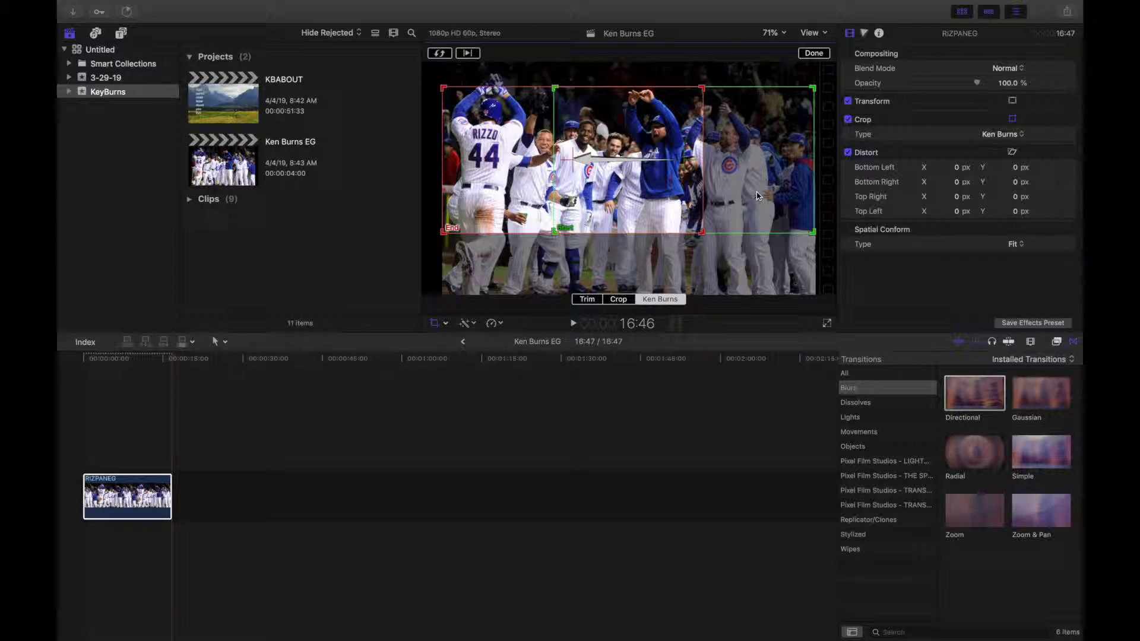
left_click(556, 205)
left_click(508, 209)
left_click(613, 184)
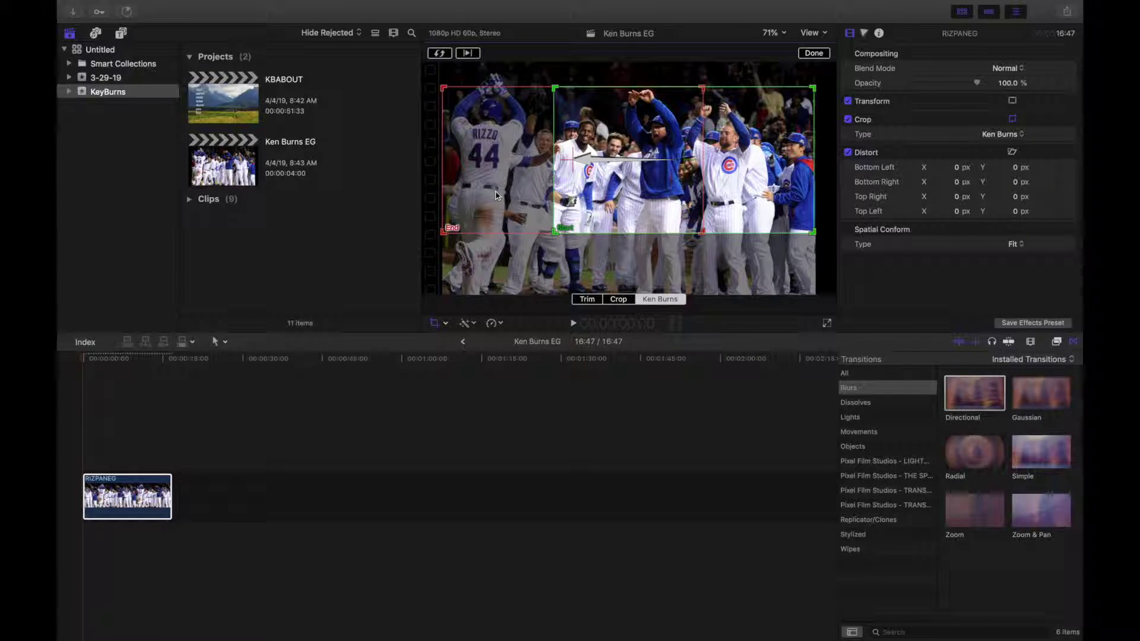
Step: Finish the Ken Burns move and preview the pan
left_click(813, 54)
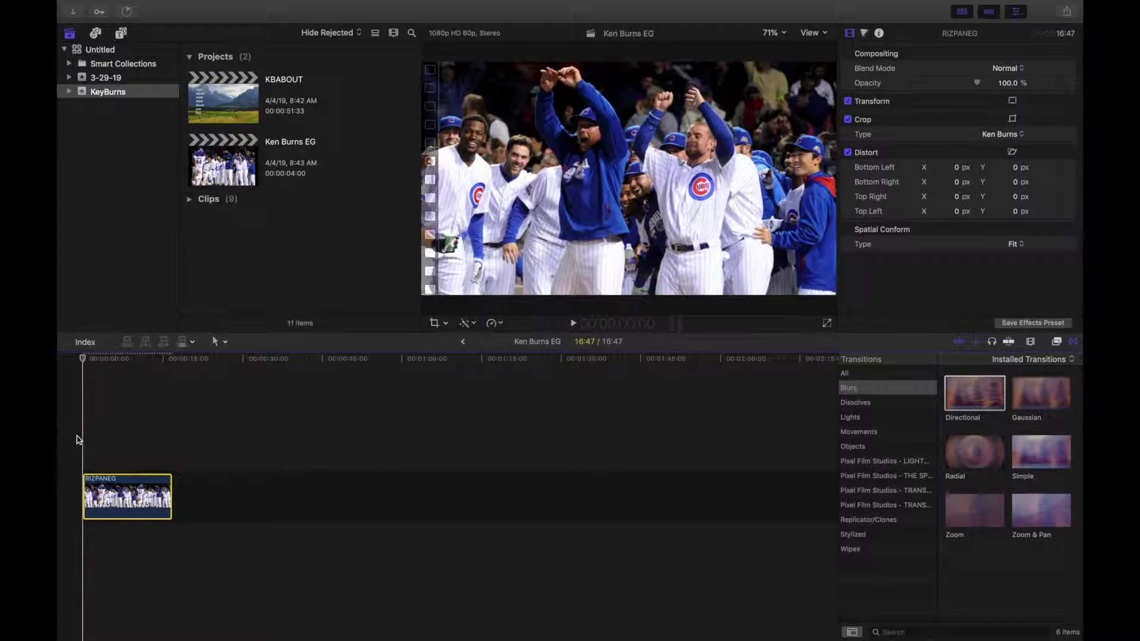
left_click(84, 440)
key("space")
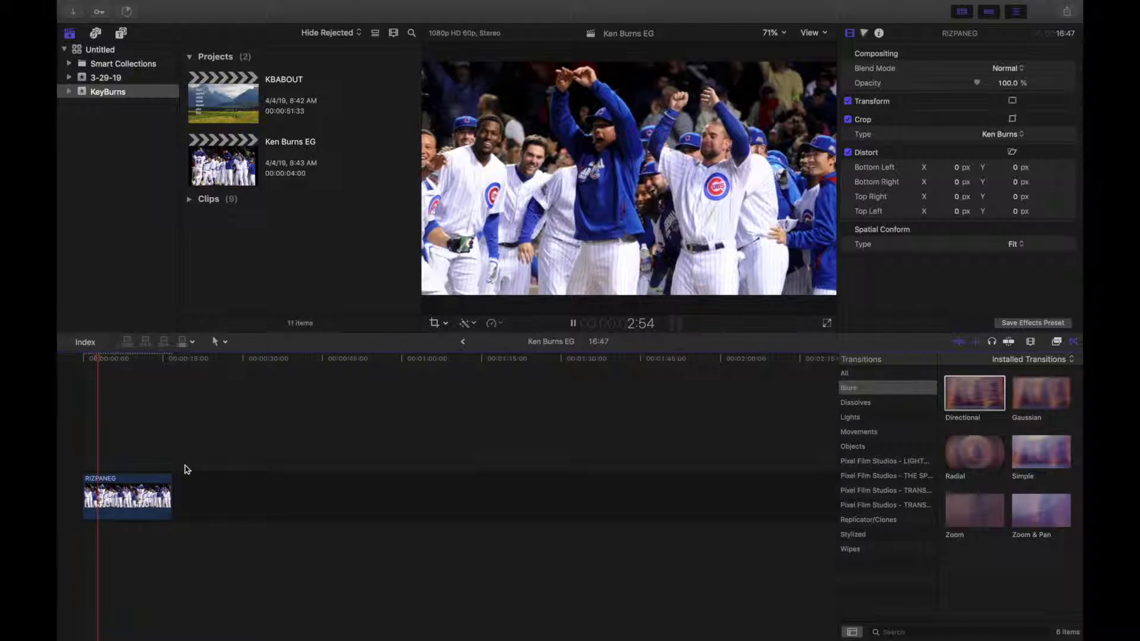
key("space")
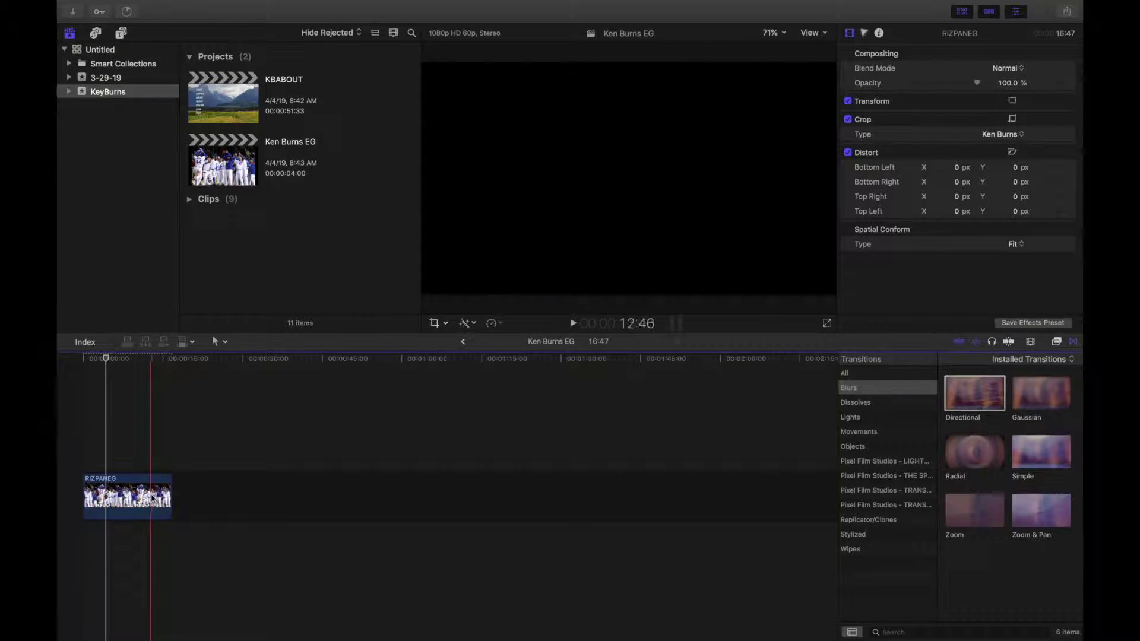
Step: Trim the RIZPANEG clip's end until its duration reads 07:20
left_click_drag(173, 492, 122, 494)
key("space")
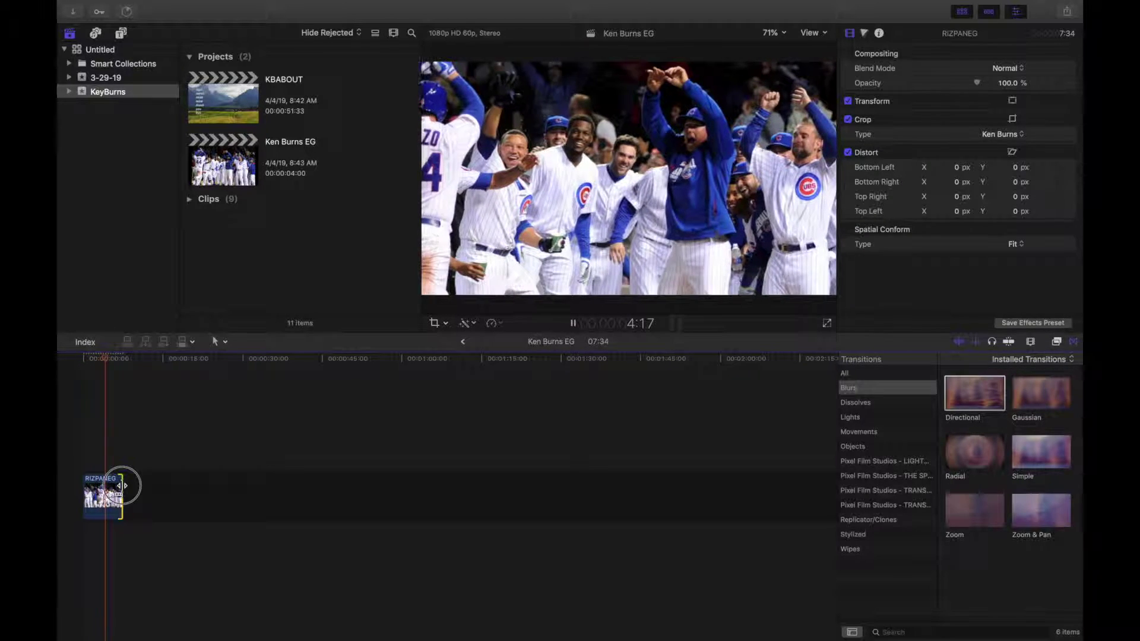
left_click_drag(122, 485, 216, 488)
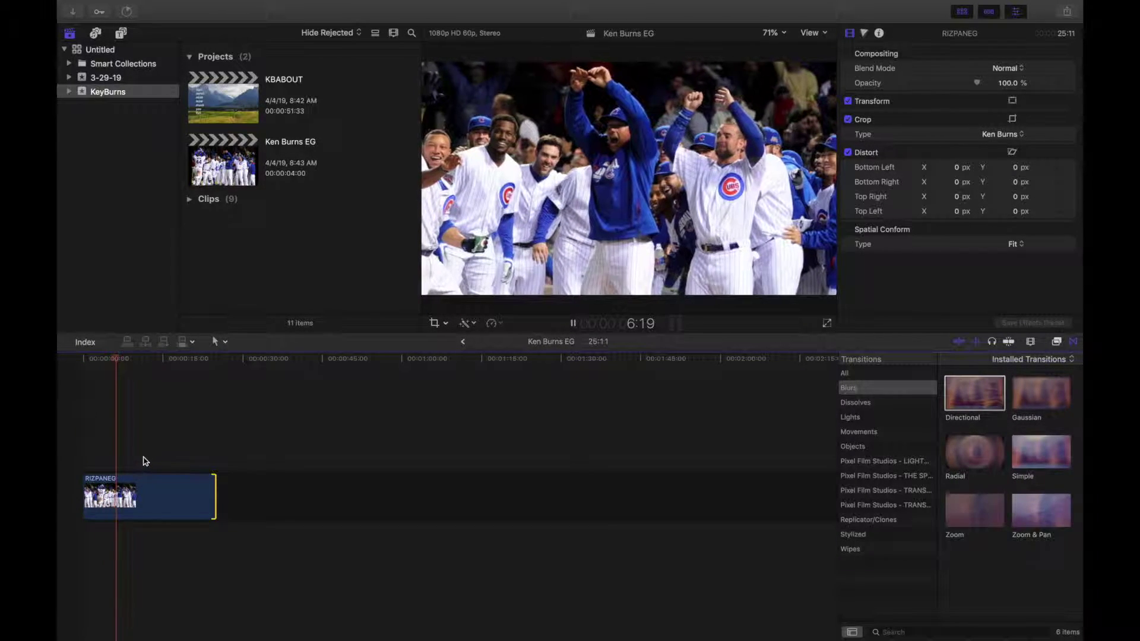
left_click(146, 460)
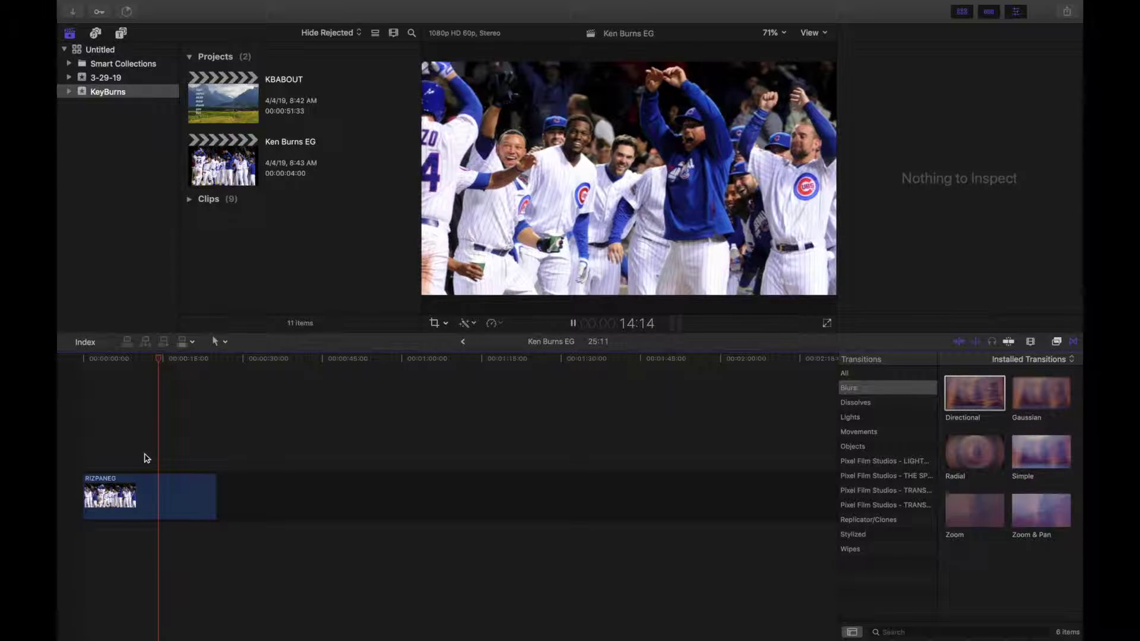
left_click(126, 457)
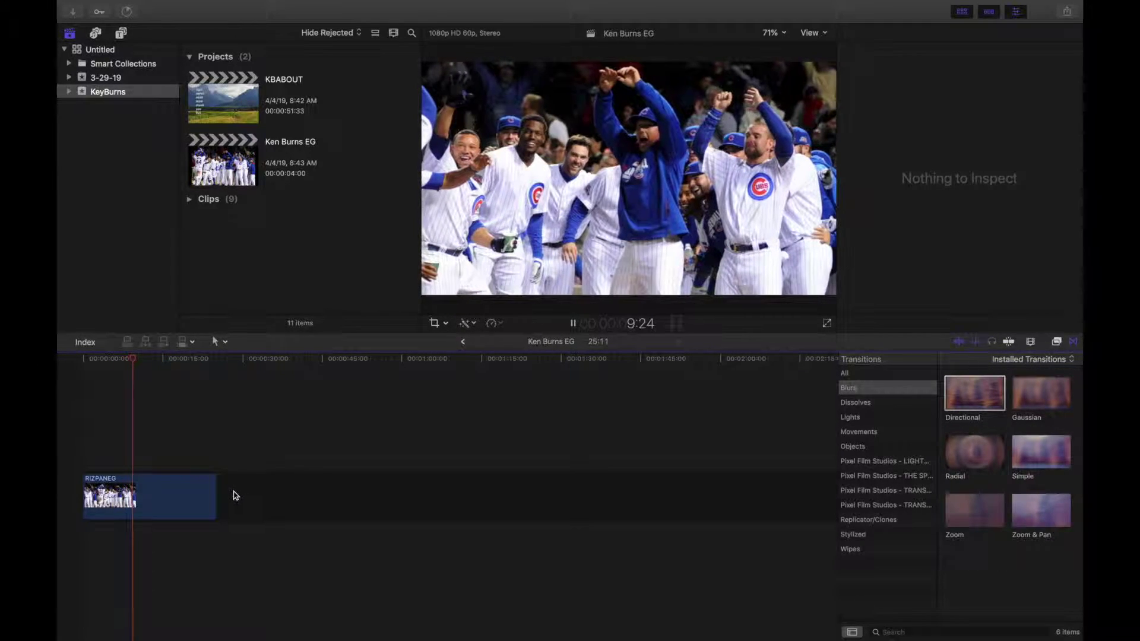
left_click_drag(214, 492, 121, 484)
left_click(100, 471)
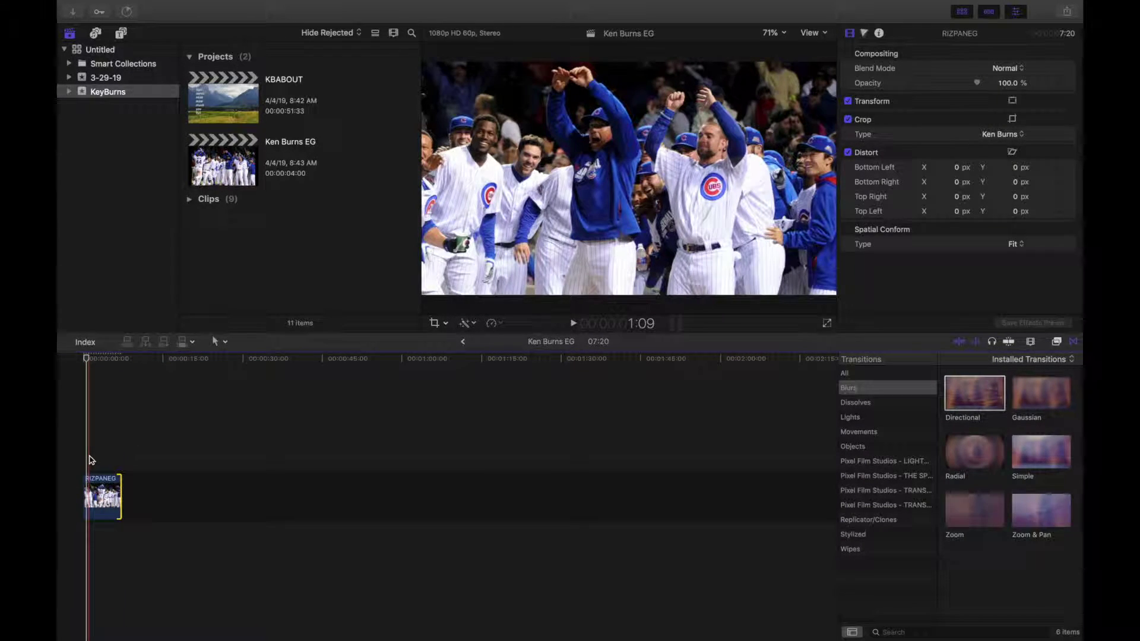
Step: Park on the clip's last frame and add a freeze frame from the Edit menu
key("space")
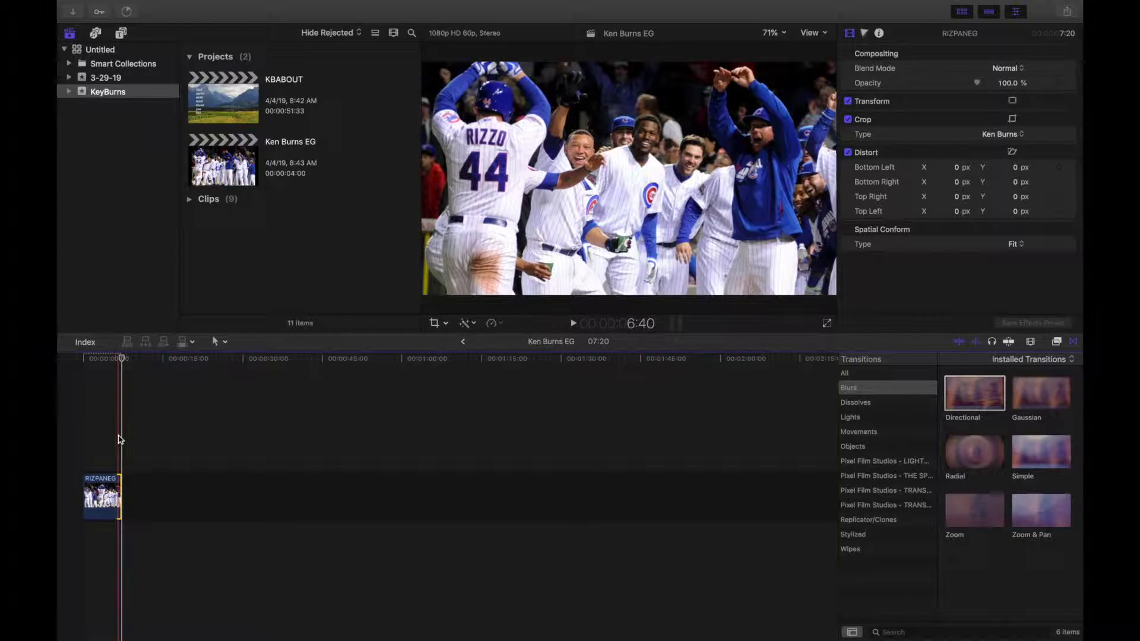
left_click(123, 441)
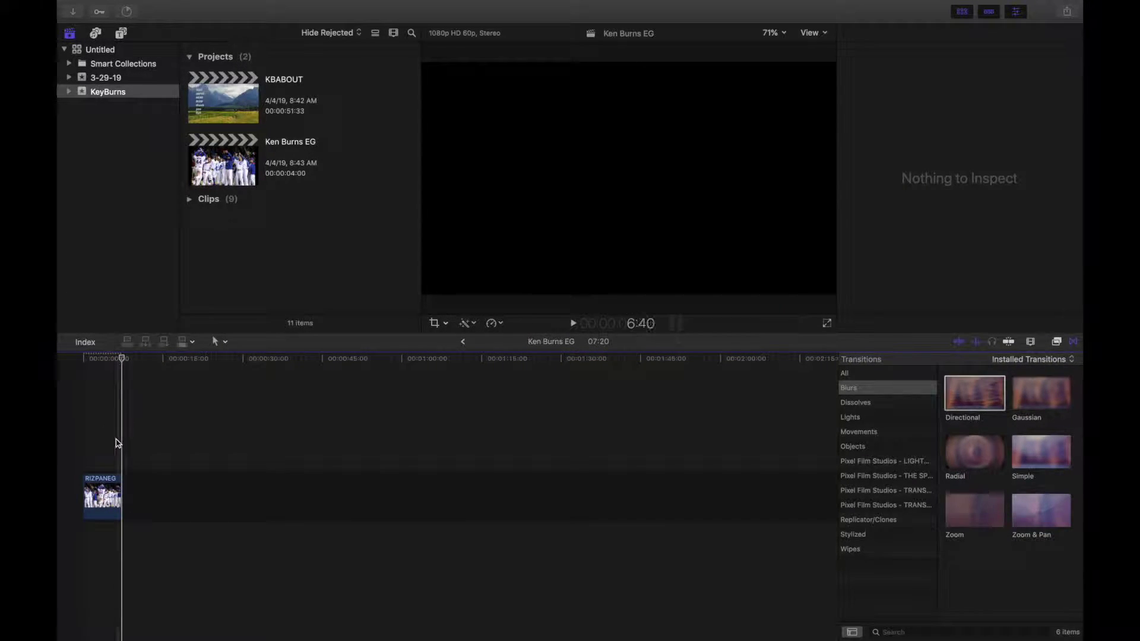
left_click(113, 443)
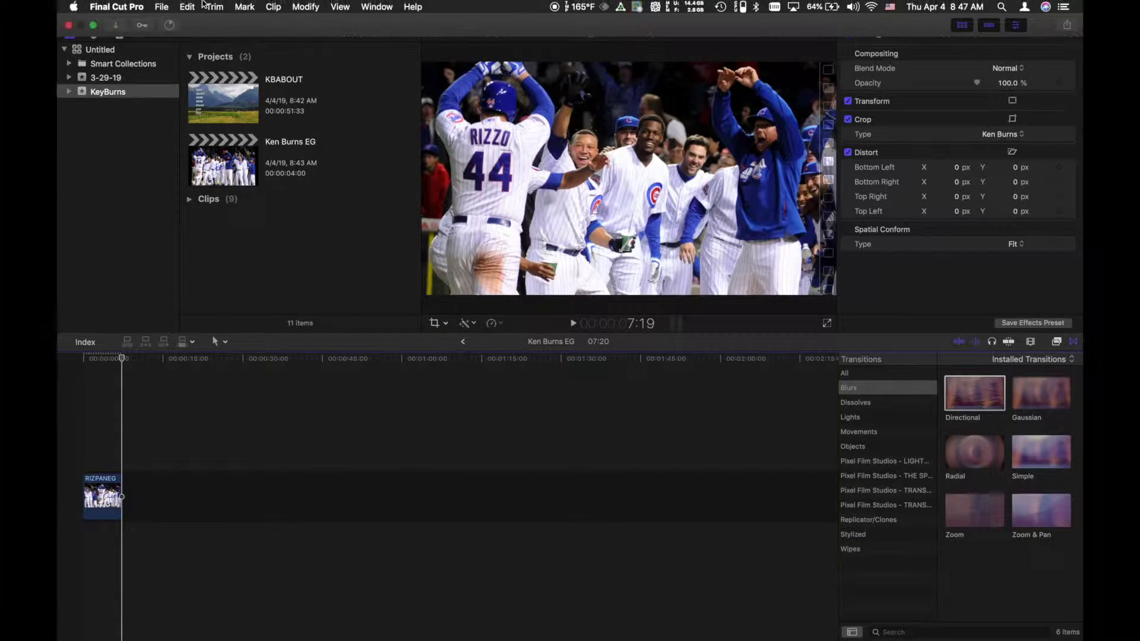
left_click(185, 6)
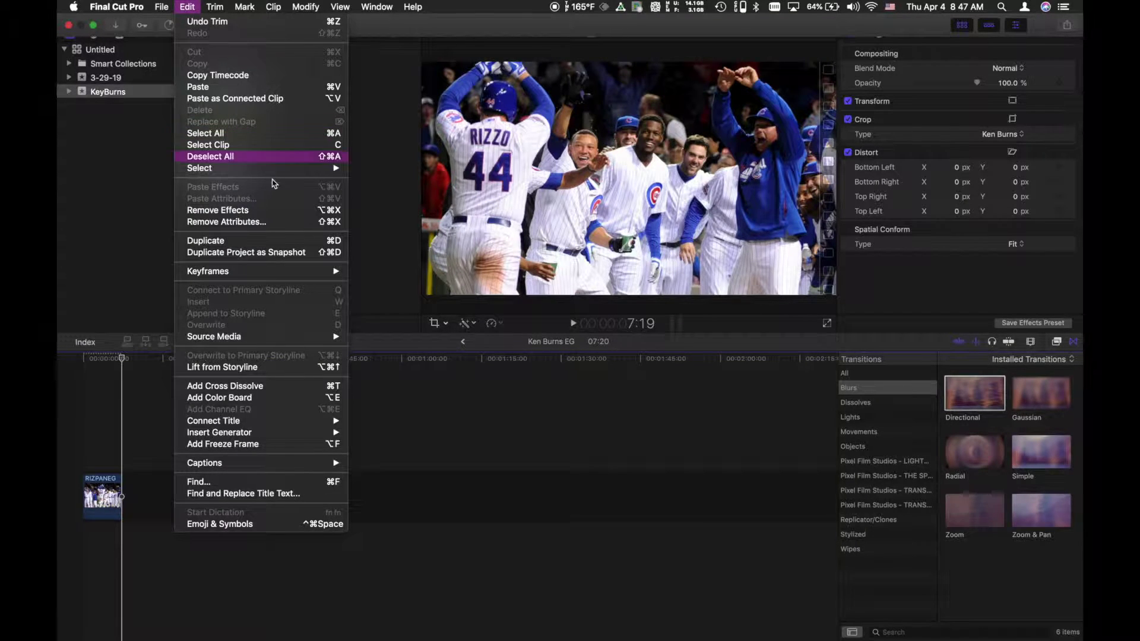
left_click(264, 444)
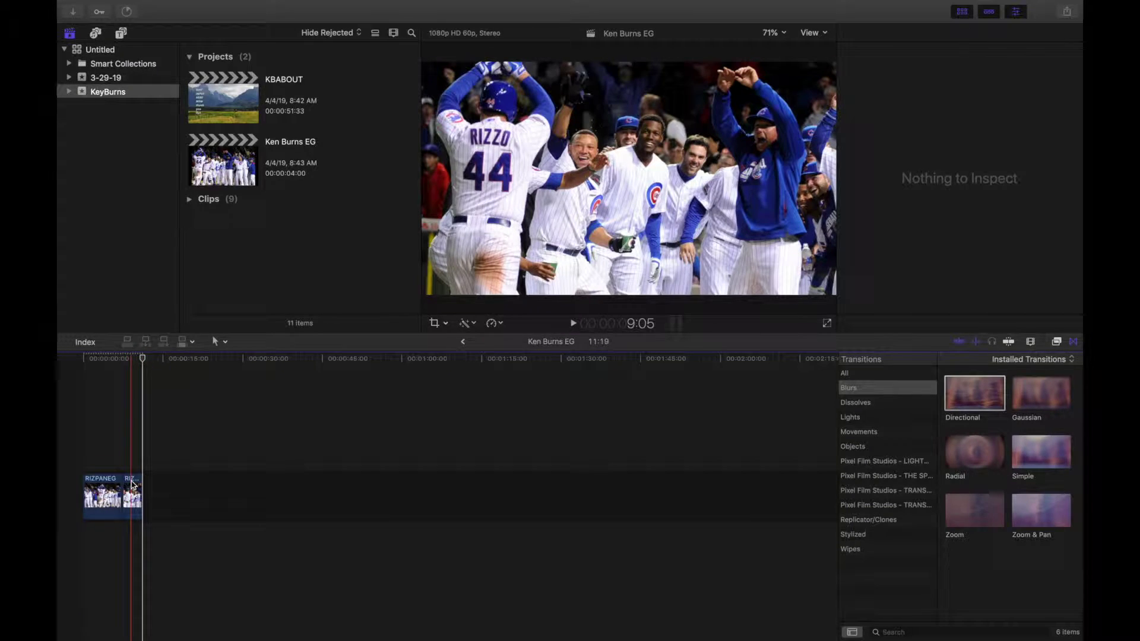
Step: Play the project from just before the freeze frame to review it
left_click(187, 7)
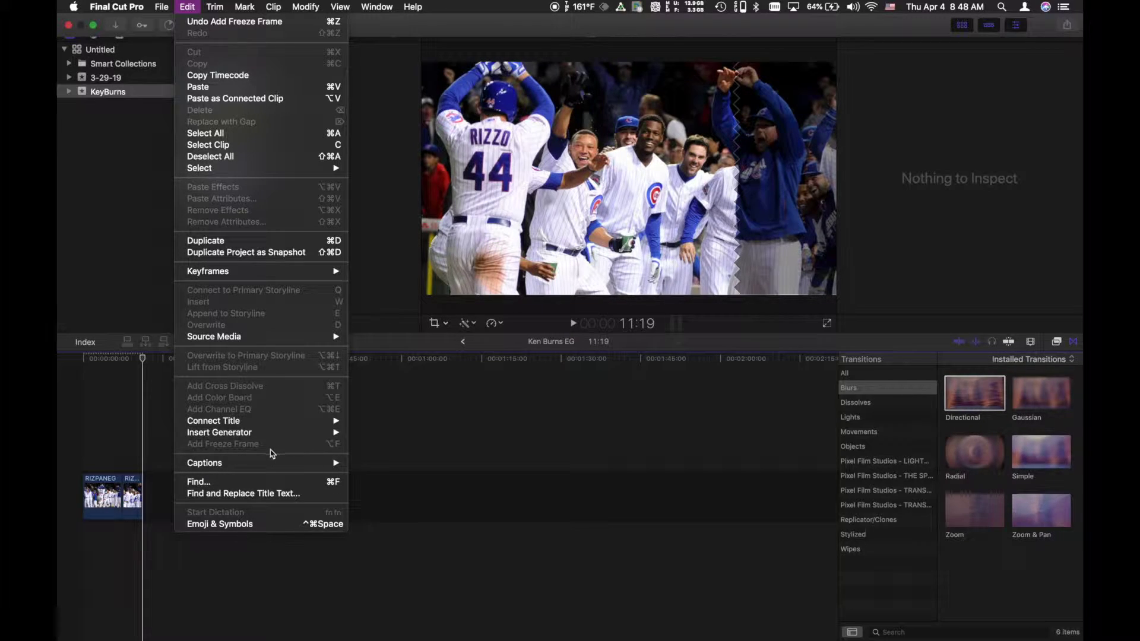
left_click(437, 469)
left_click(120, 438)
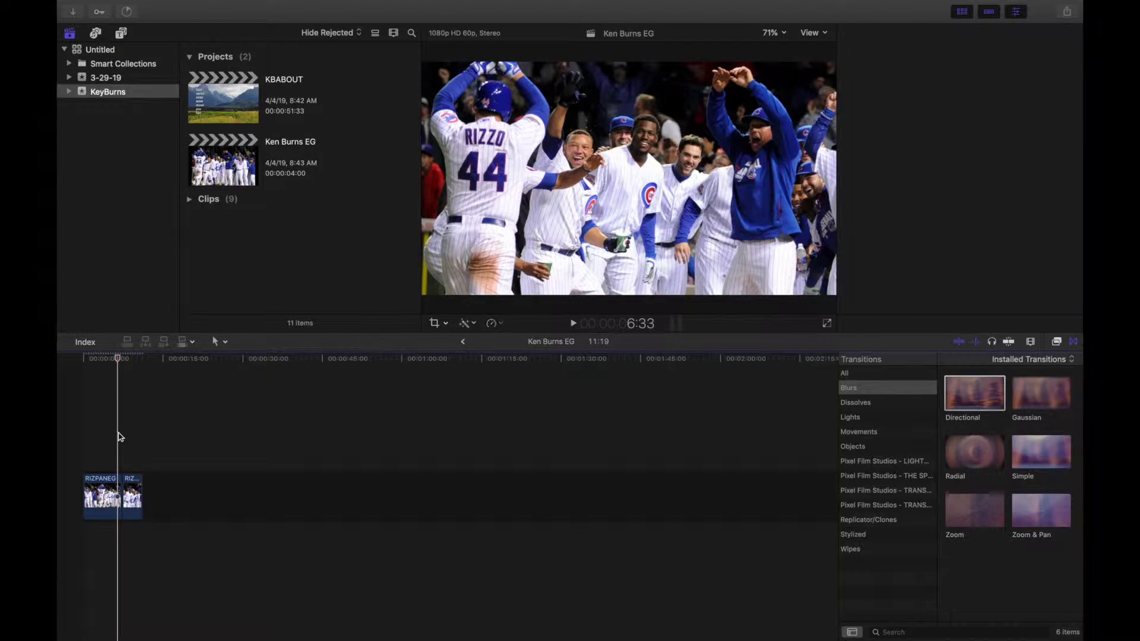
key("super+4")
key("space")
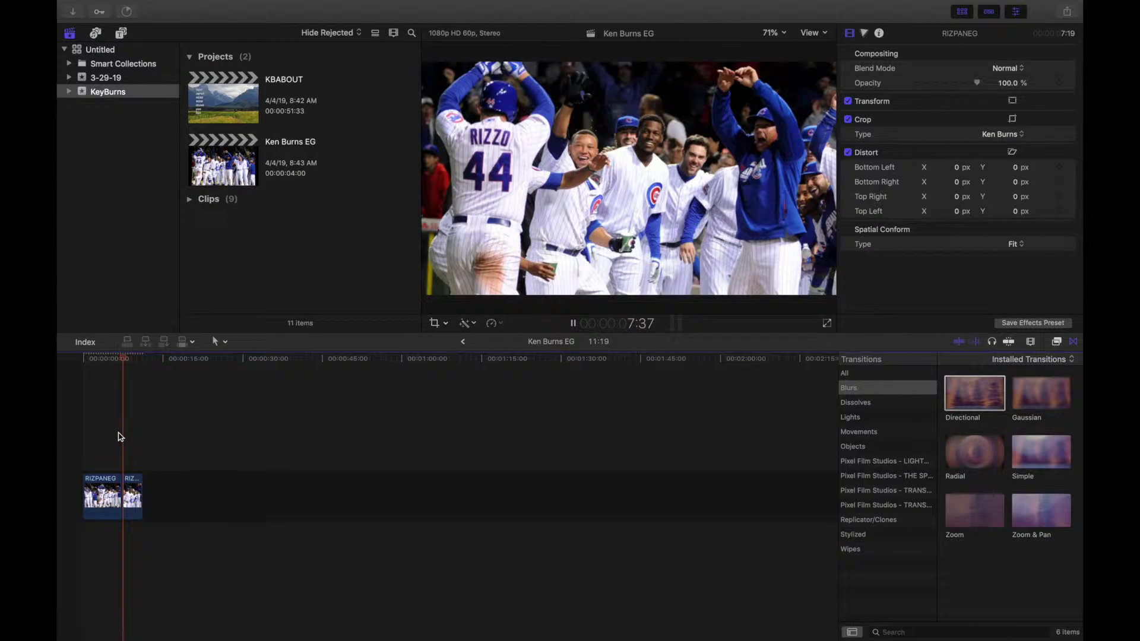
Step: Drag the freeze frame's right edge out to a 20:04 project length and rewind to the start
left_click_drag(142, 488, 188, 487)
left_click(108, 457)
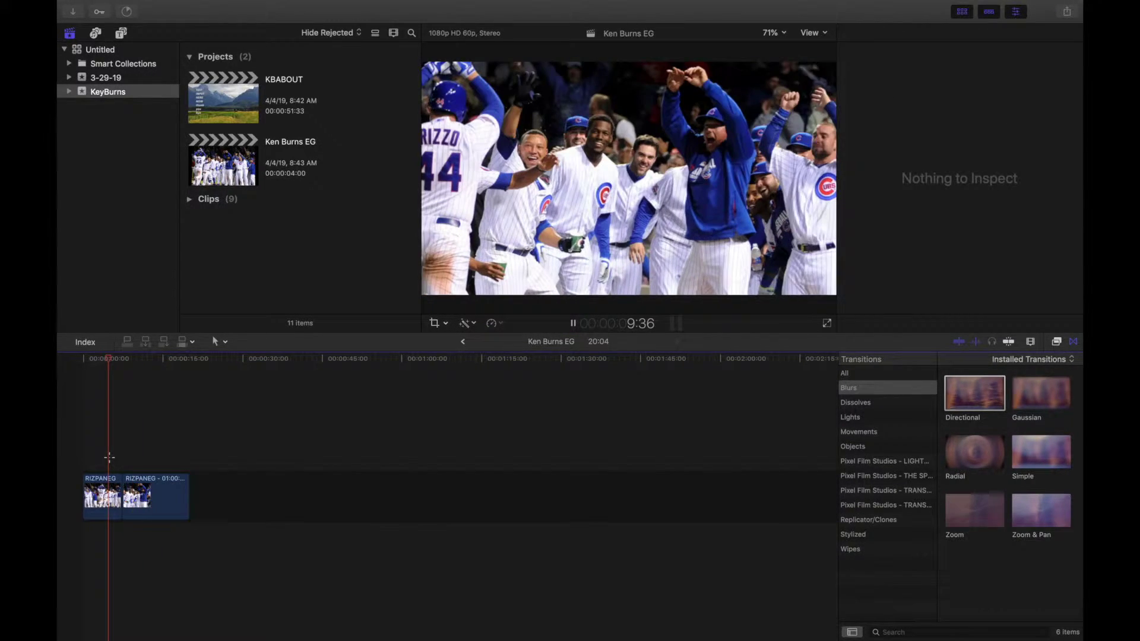
left_click(84, 460)
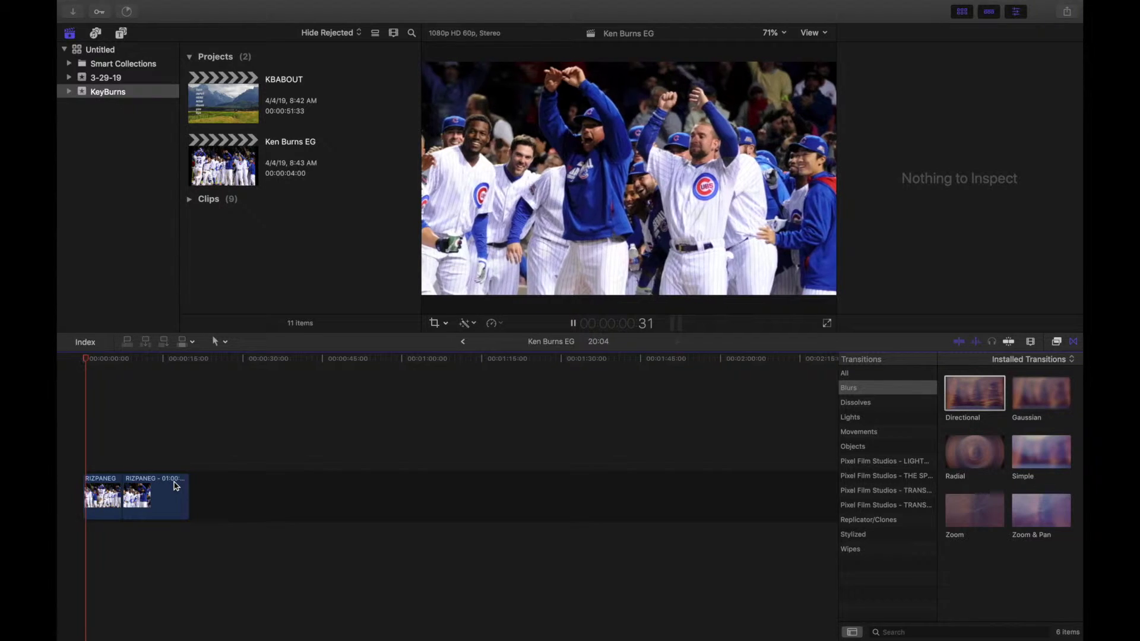